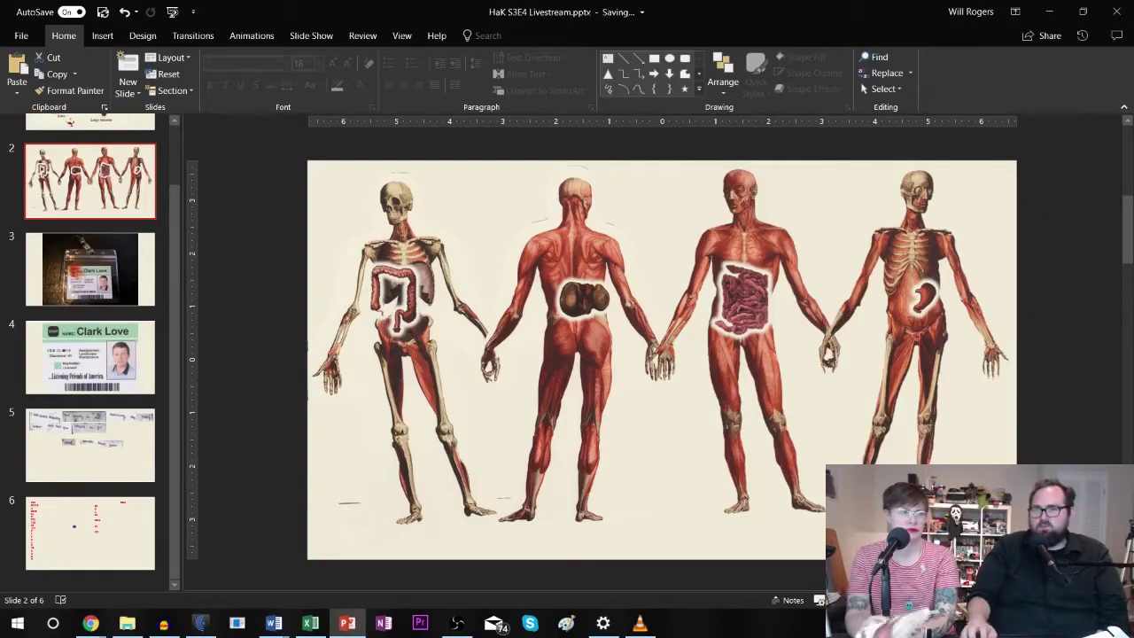
Step: On slide 6, complete the last line of the letter column as SILSLI and add SILLIS beneath it
{"action": "left_click", "coordinate": [90, 532]}
{"action": "left_click", "coordinate": [713, 354]}
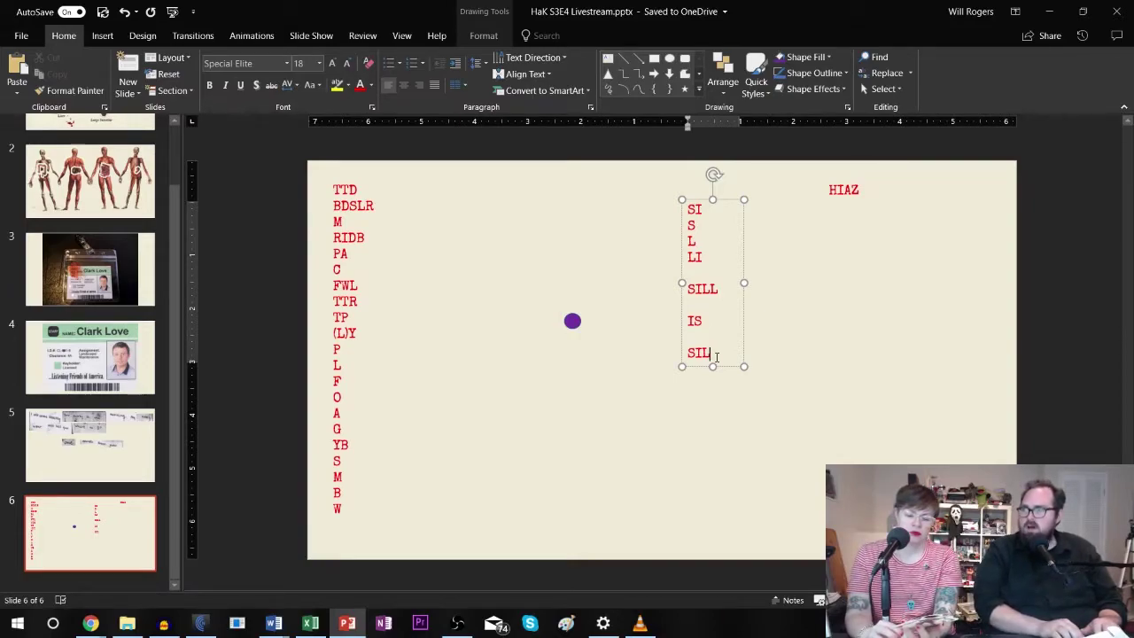
{"action": "type", "text": "SLI"}
{"action": "key", "text": "Return"}
{"action": "type", "text": "SILLIS"}
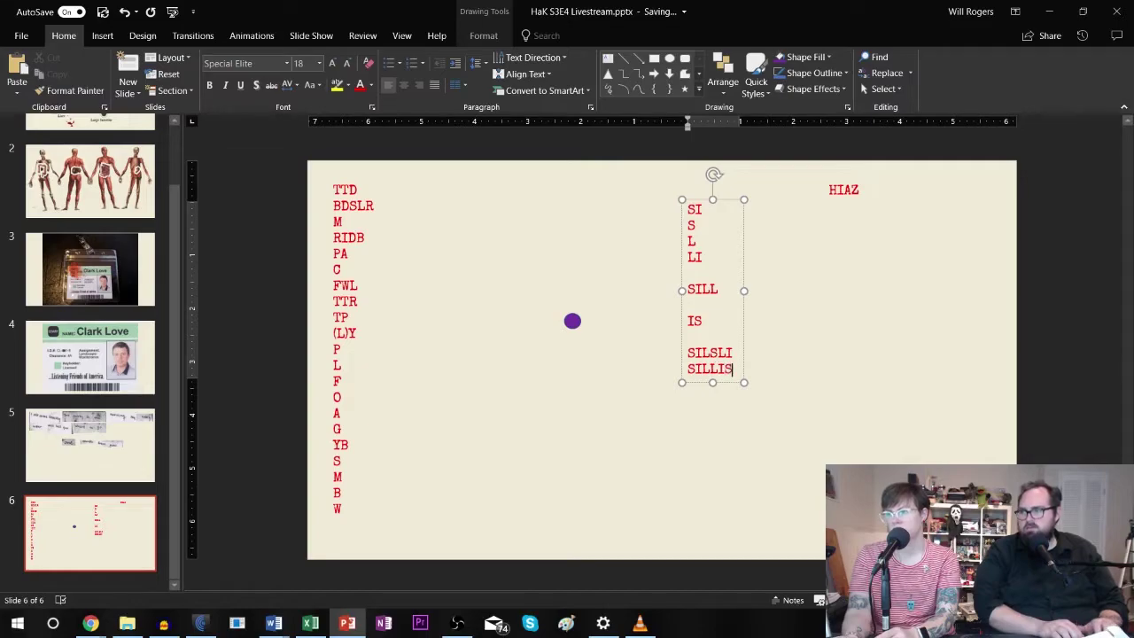
Step: Add the letter combinations SLSILI and SLLISI as a new group below SILLIS, separated by a blank line
{"action": "key", "text": "Return"}
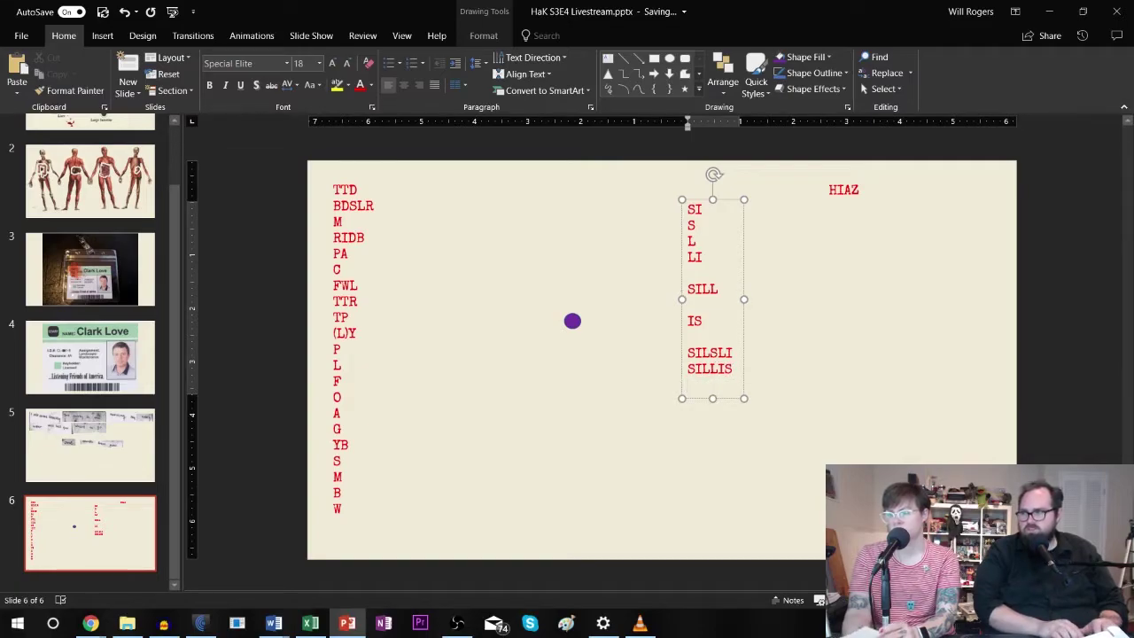
{"action": "key", "text": "Return"}
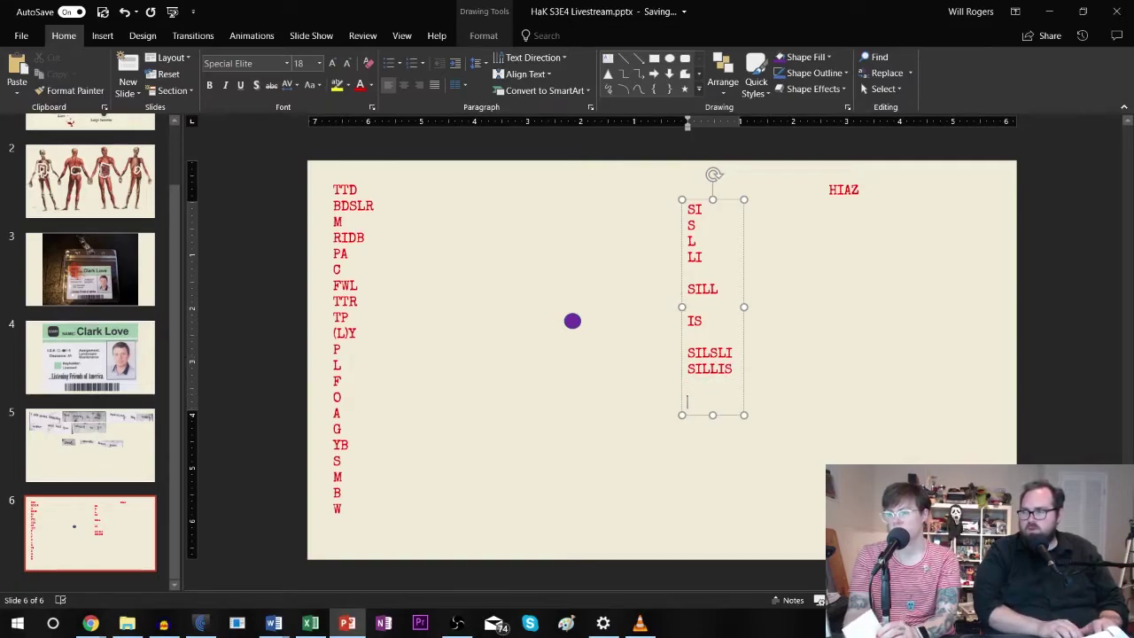
{"action": "type", "text": "S"}
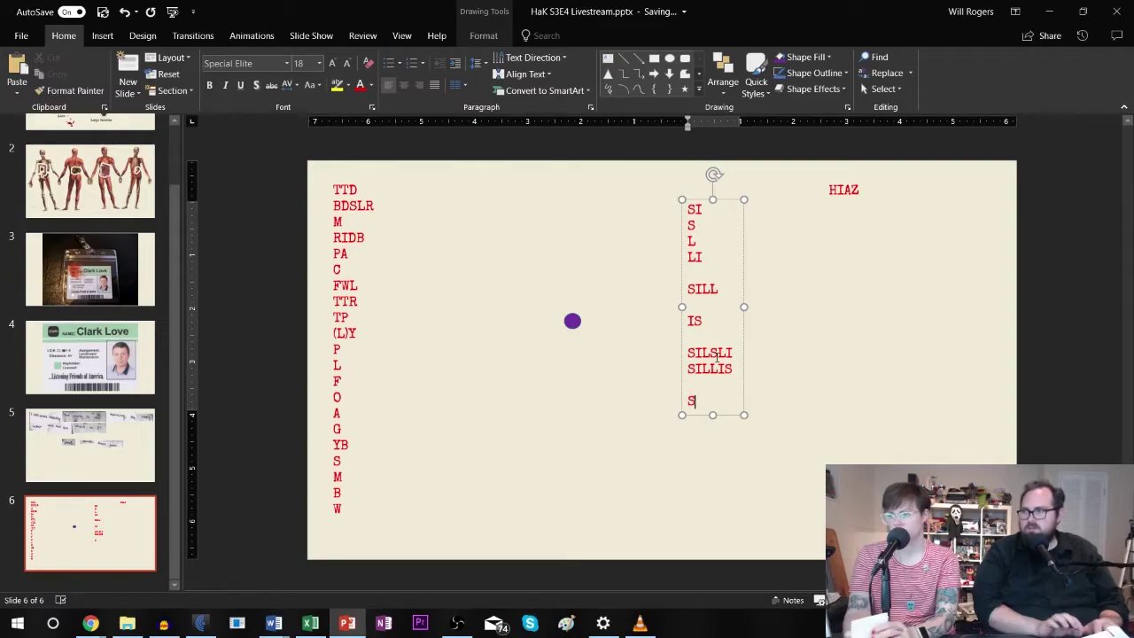
{"action": "type", "text": "LSILI"}
{"action": "key", "text": "Return"}
{"action": "type", "text": "SLLISI"}
Step: Add a third group to the letter column with LILSSI and LILSIS, separated by a blank line
{"action": "key", "text": "Return"}
{"action": "key", "text": "Return"}
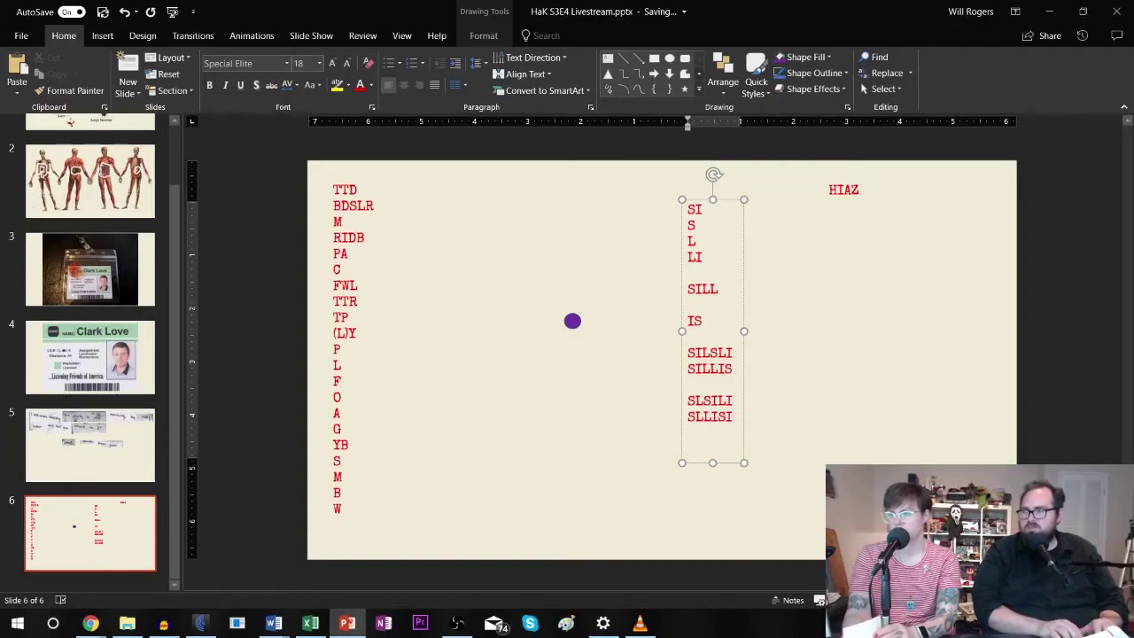
{"action": "type", "text": "LI"}
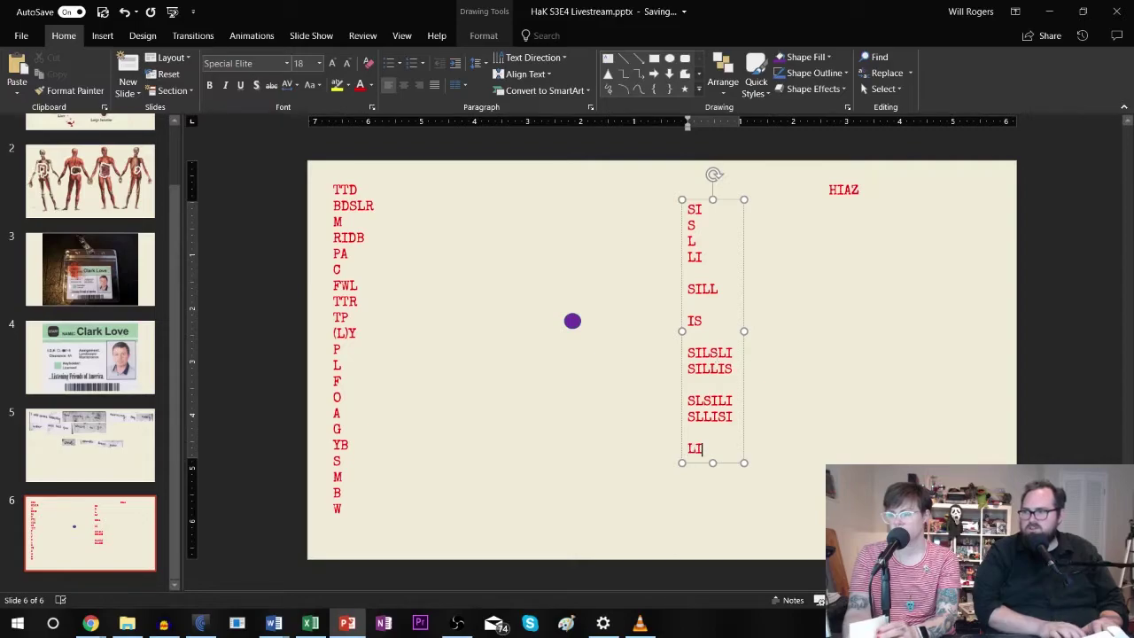
{"action": "type", "text": "LSSI"}
{"action": "key", "text": "Return"}
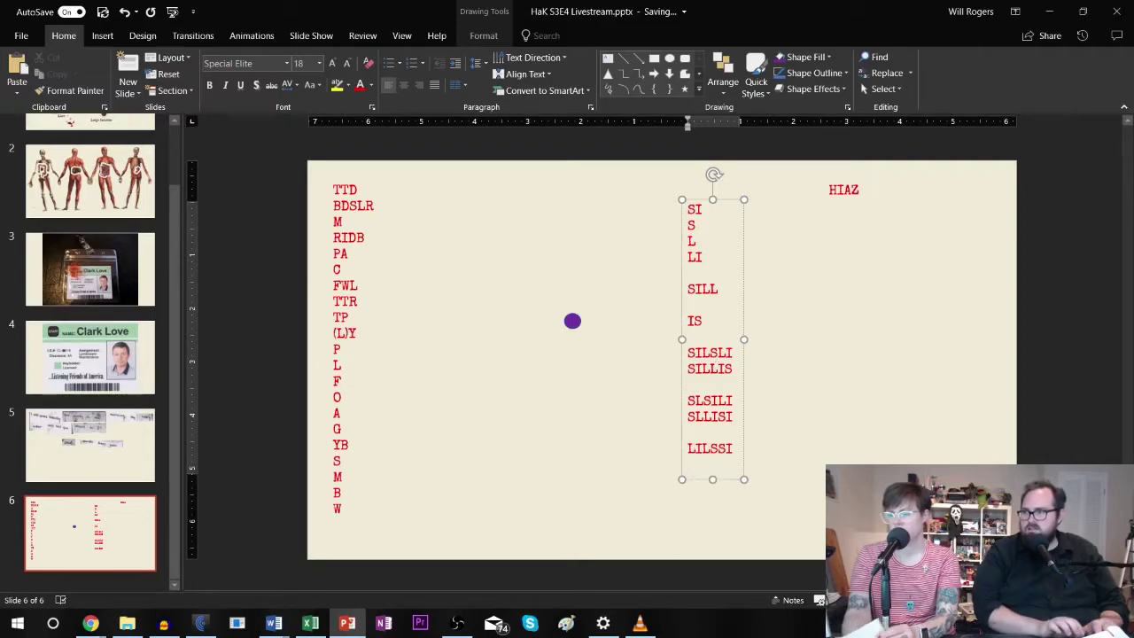
{"action": "type", "text": "LILSIS"}
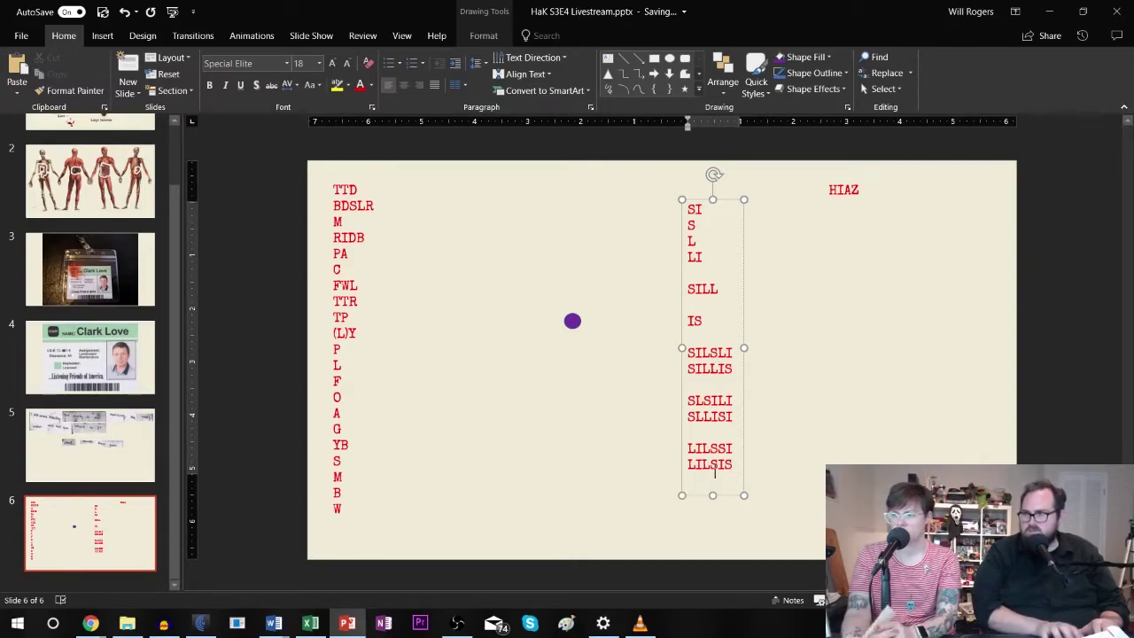
{"action": "key", "text": "Return"}
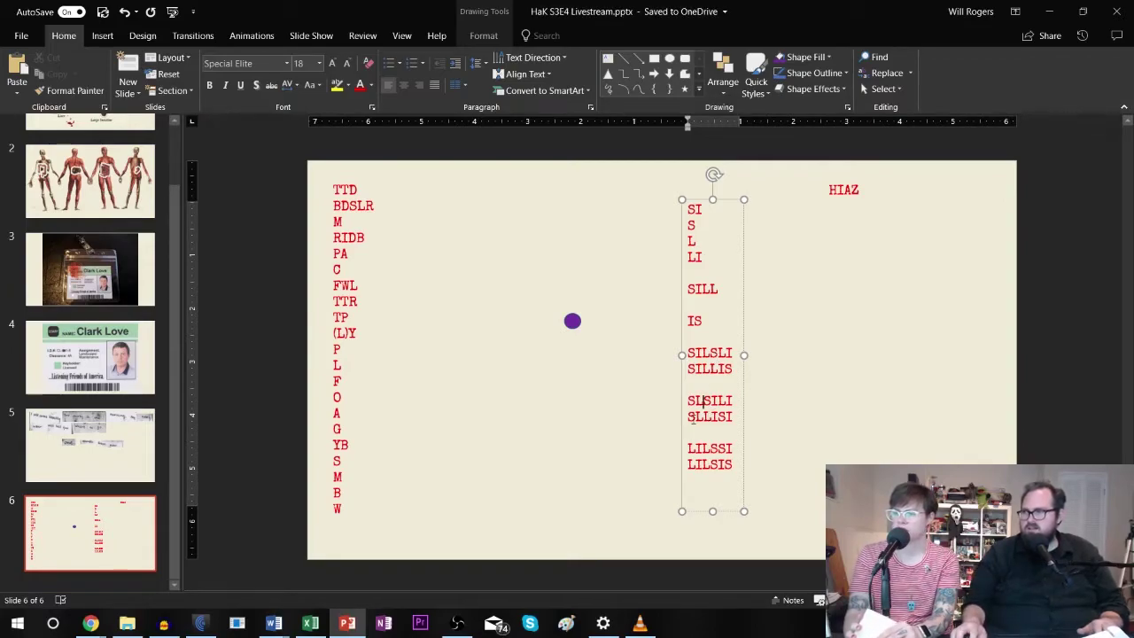
{"action": "left_click_drag", "start_coordinate": [693, 353], "coordinate": [700, 353]}
{"action": "left_click", "coordinate": [698, 489]}
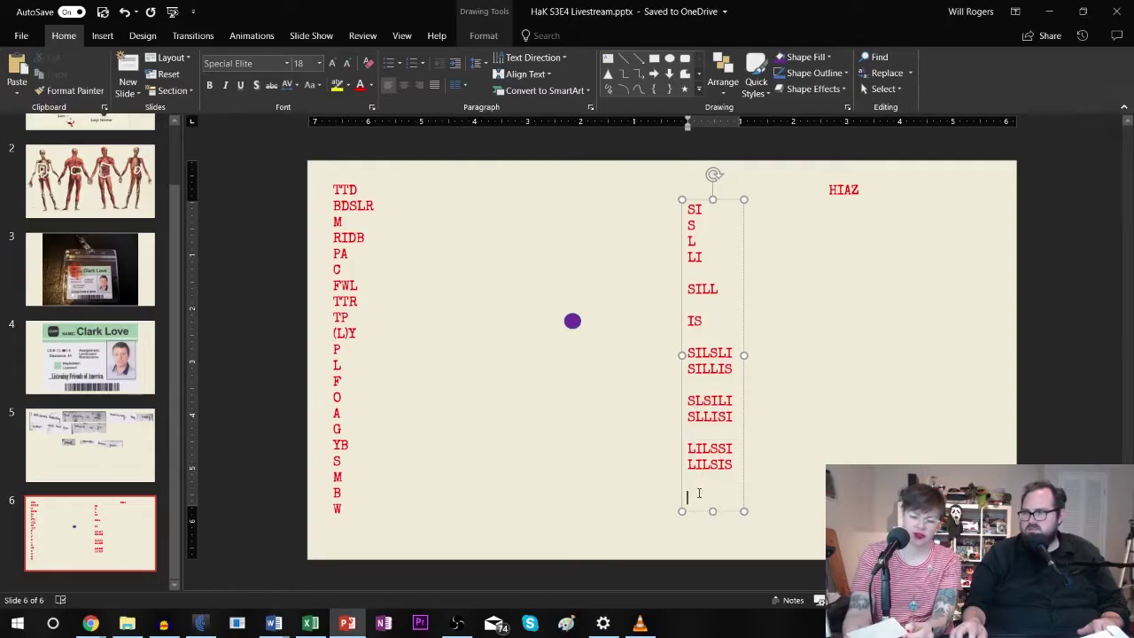
{"action": "left_click", "coordinate": [740, 468]}
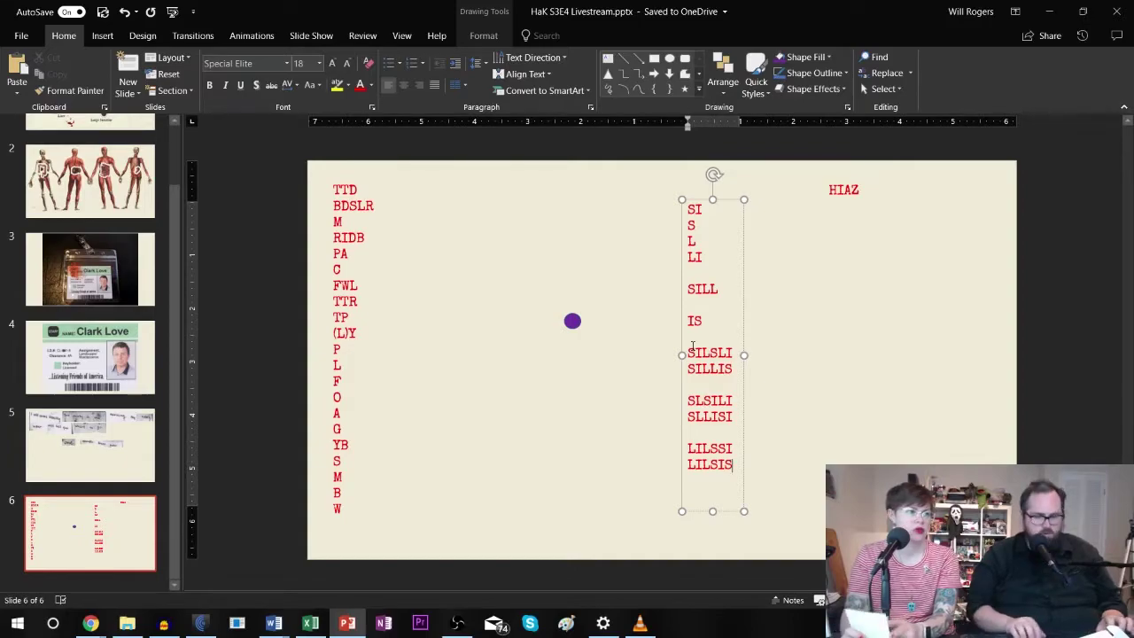
Step: Place the presentation and the browser with archives23.pdf side by side, and move the letter combinations next to the slide's first column
{"action": "key", "text": "super+Right"}
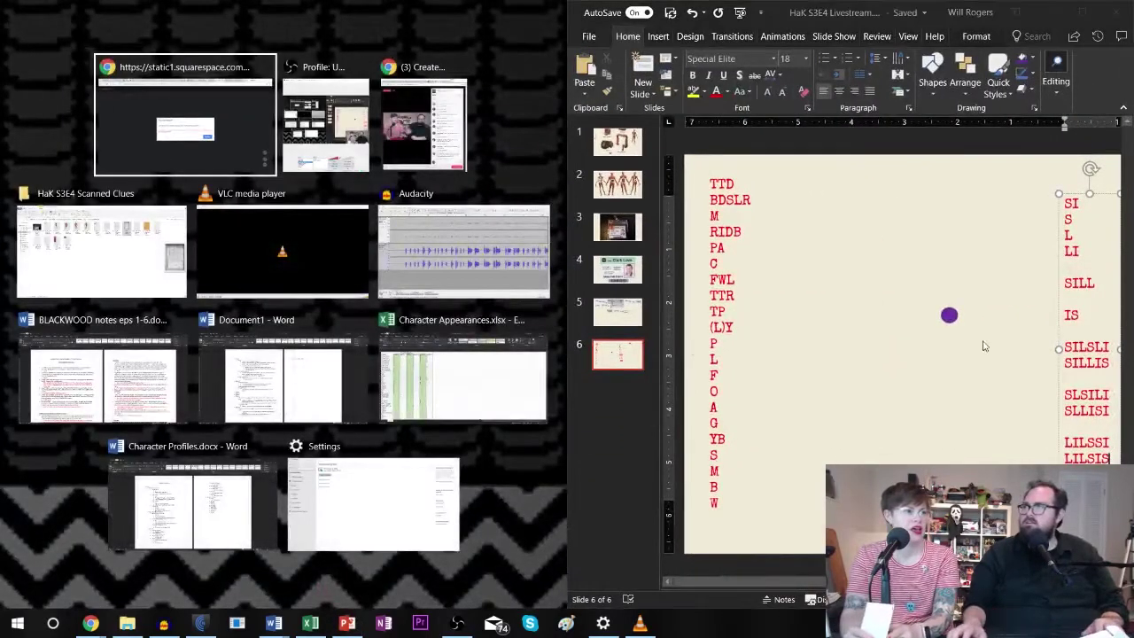
{"action": "key", "text": "Return"}
{"action": "left_click_drag", "start_coordinate": [1060, 272], "coordinate": [818, 294]}
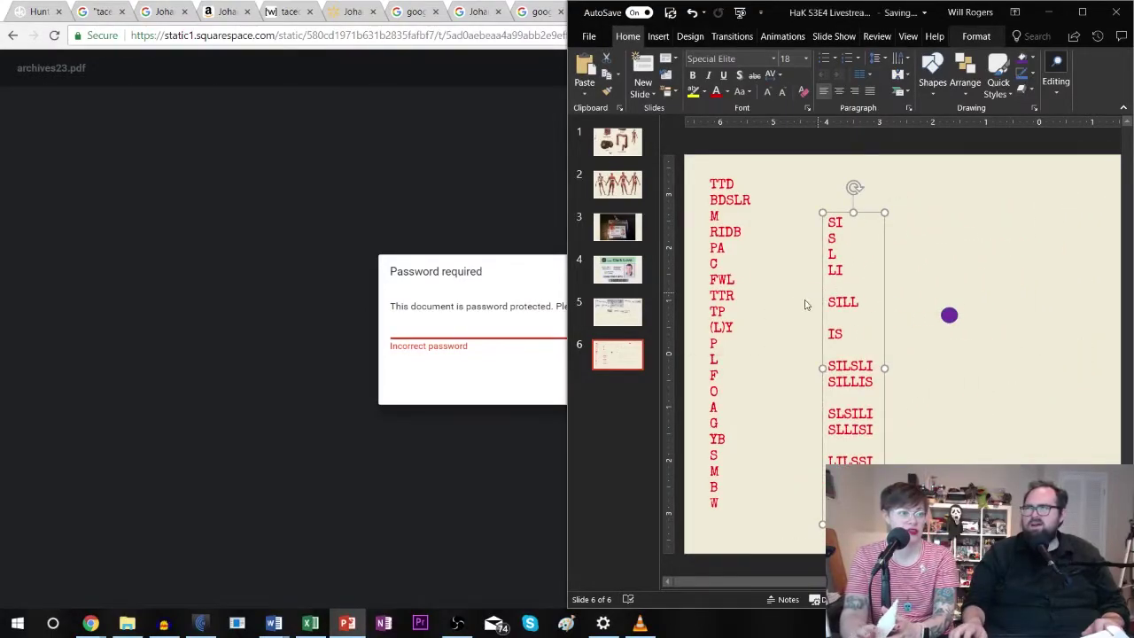
{"action": "left_click", "coordinate": [454, 326]}
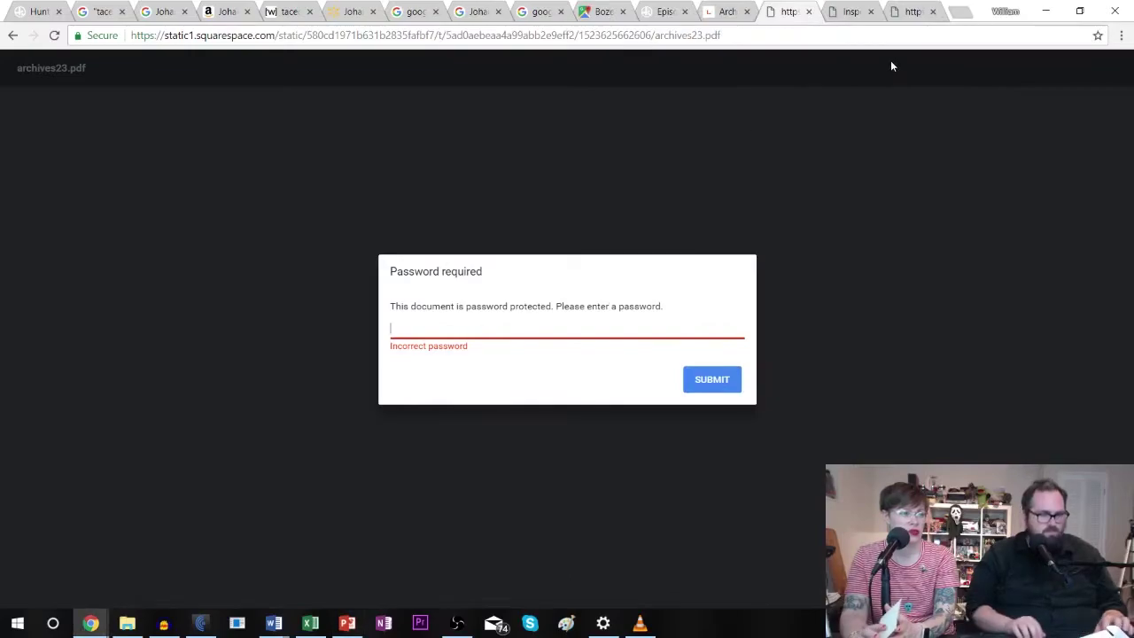
{"action": "key", "text": "super+Left"}
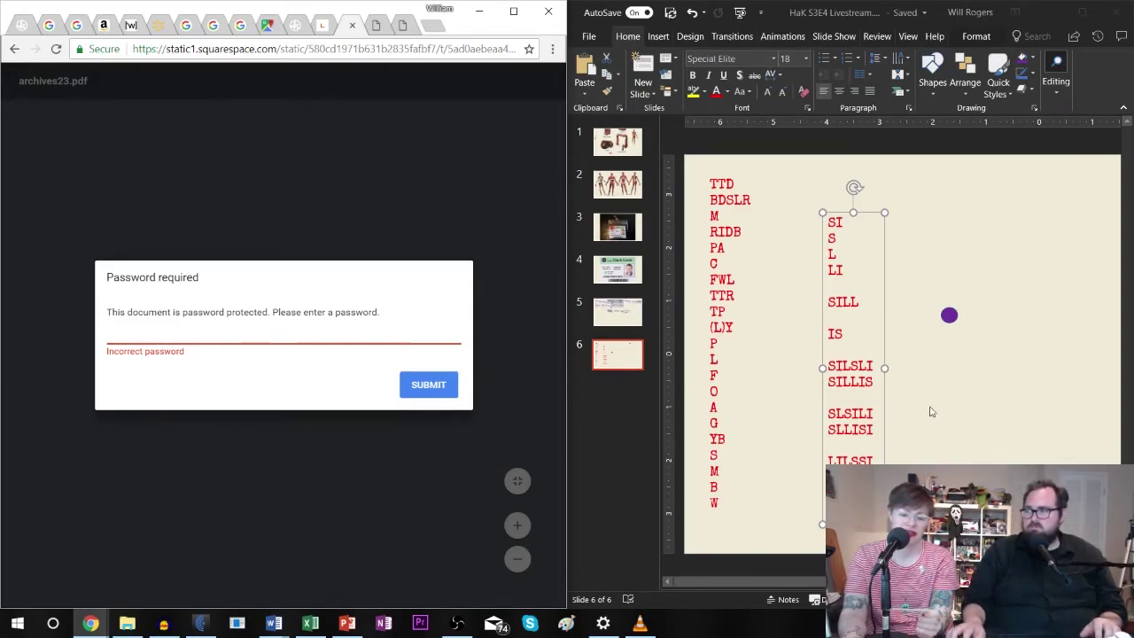
{"action": "left_click", "coordinate": [833, 455]}
{"action": "key", "text": "ctrl+z"}
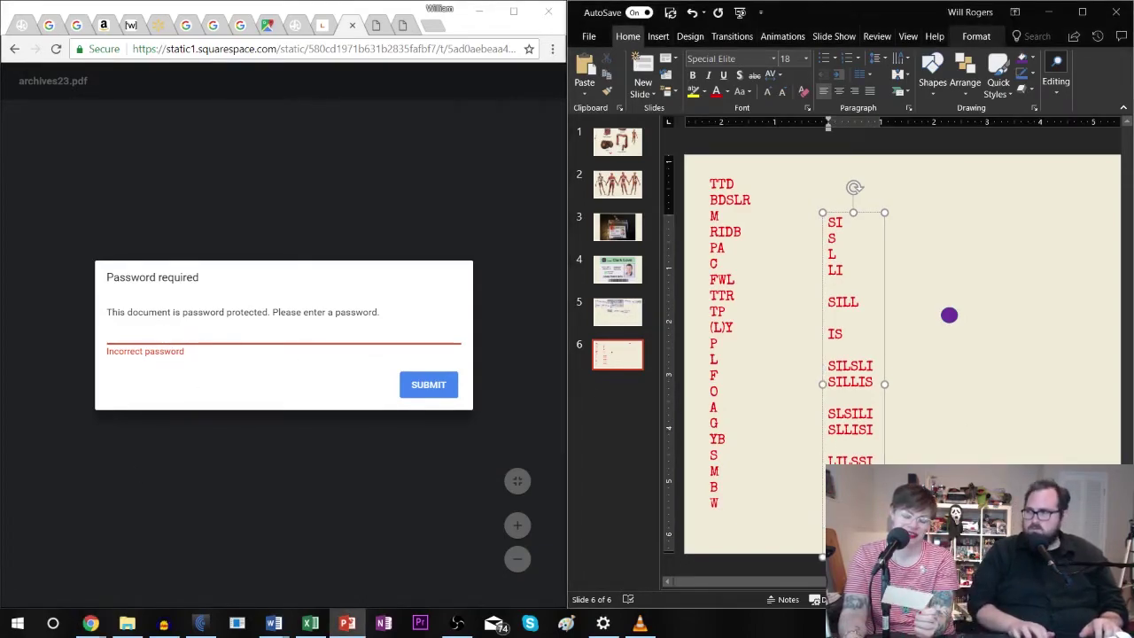
Step: Try several of the letter combinations one after another as the document password for archives23.pdf
{"action": "left_click", "coordinate": [237, 329]}
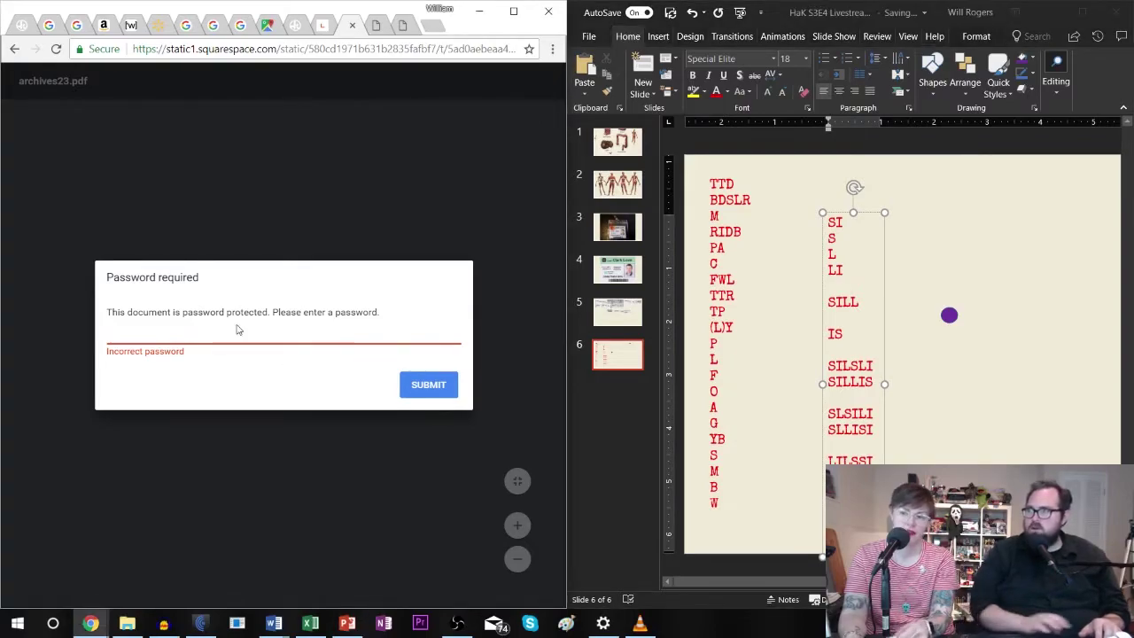
{"action": "type", "text": "•••"}
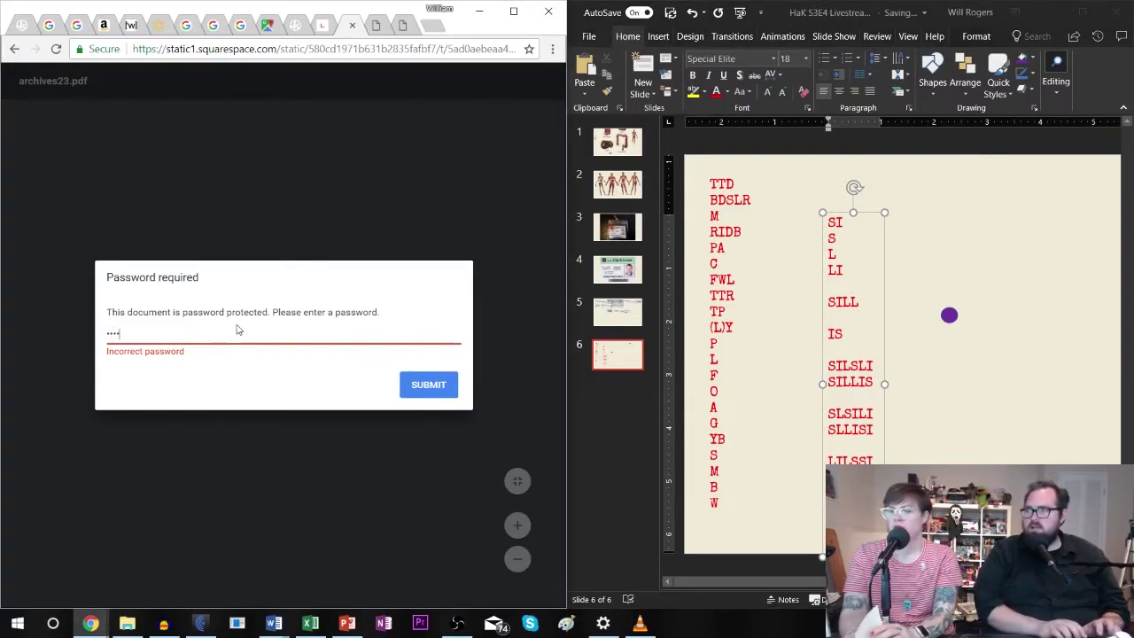
{"action": "key", "text": "Return"}
{"action": "key", "text": "Return"}
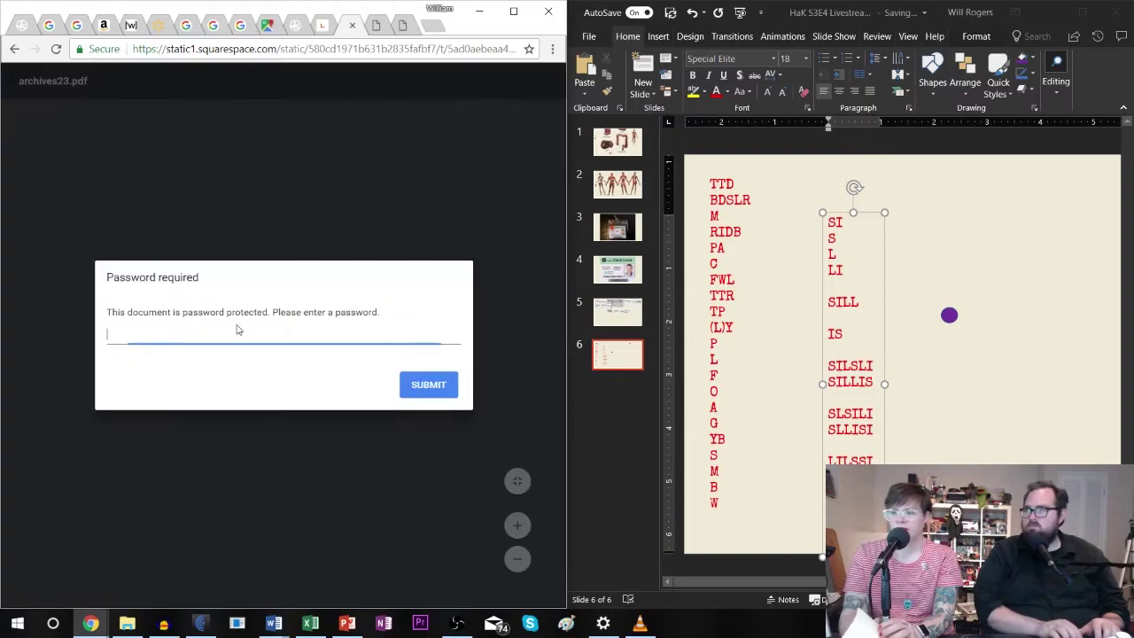
{"action": "type", "text": "••••••"}
{"action": "key", "text": "Return"}
{"action": "type", "text": "••••••"}
{"action": "key", "text": "Return"}
{"action": "key", "text": "Return"}
{"action": "type", "text": "••••••"}
{"action": "key", "text": "Return"}
{"action": "type", "text": "••••••"}
{"action": "key", "text": "Return"}
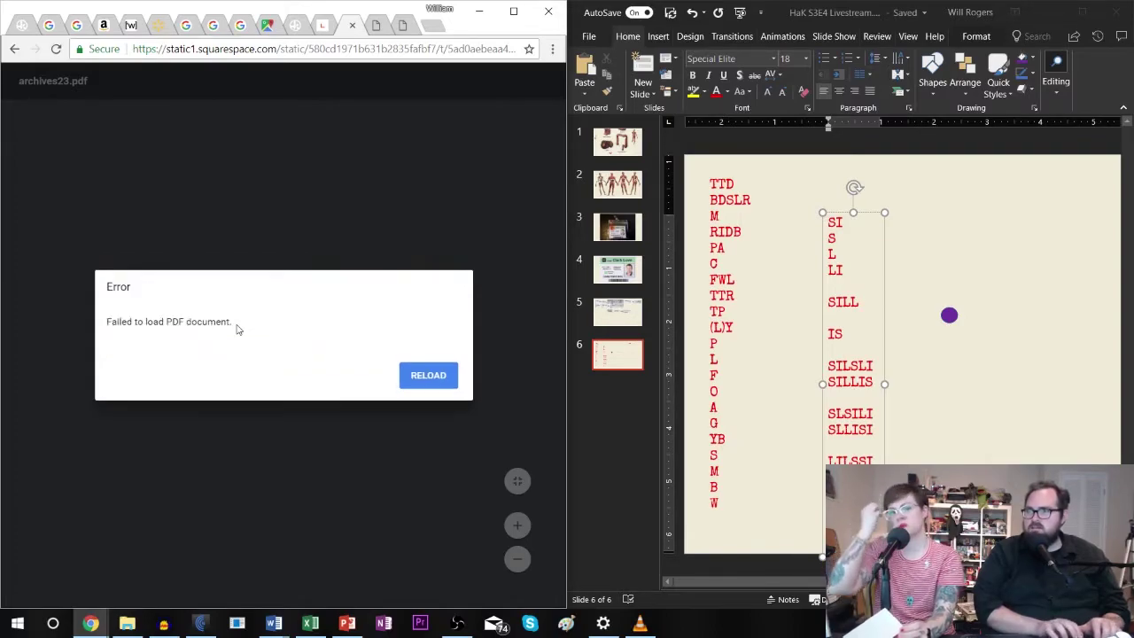
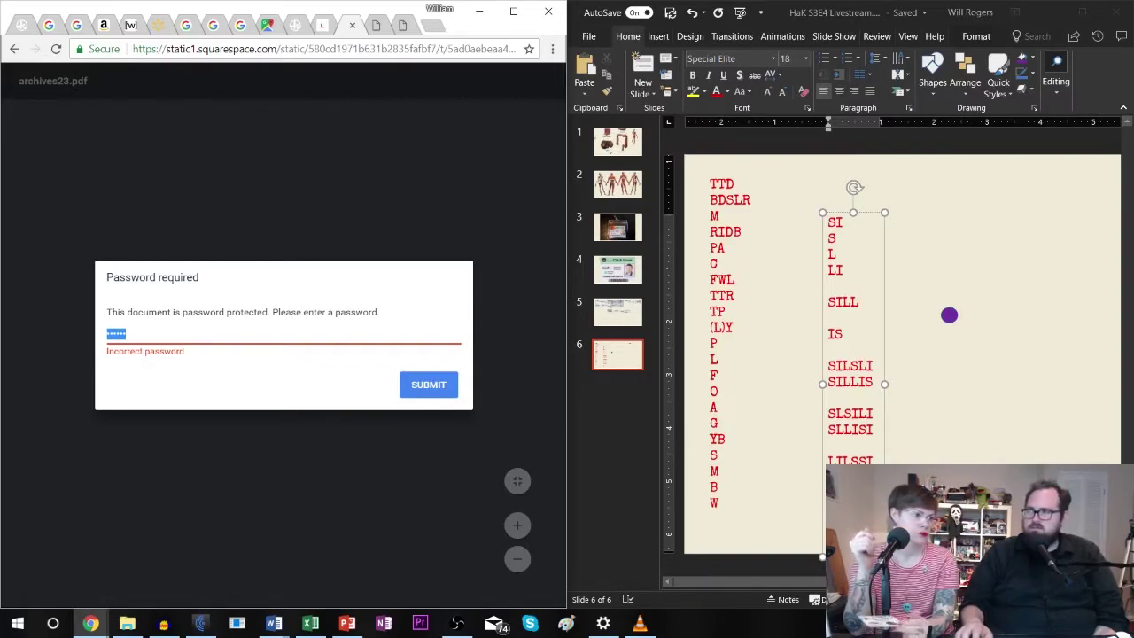
Step: Switch back to PowerPoint, display slide 2 with the four anatomical figures, and maximize its window
{"action": "key", "text": "alt+Tab"}
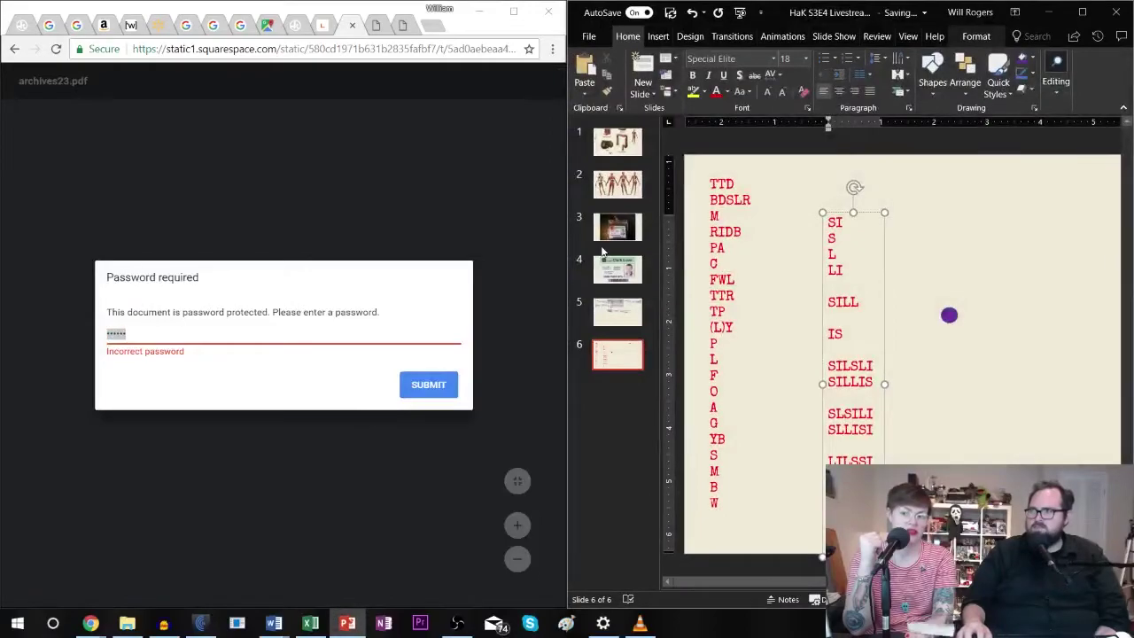
{"action": "left_click", "coordinate": [617, 183]}
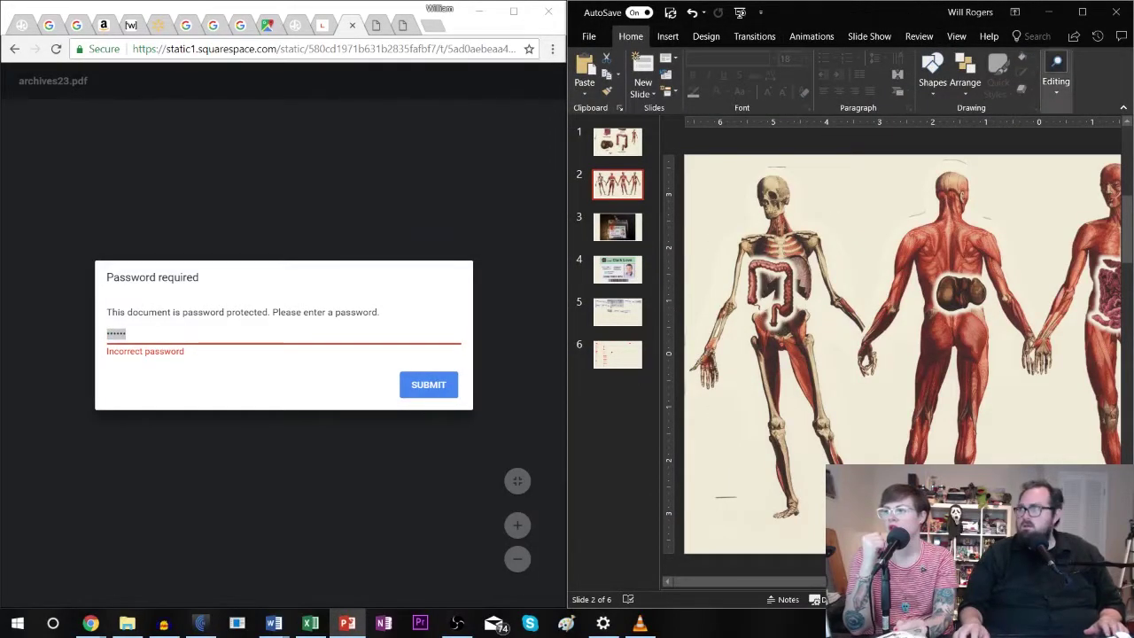
{"action": "key", "text": "super+Left"}
{"action": "key", "text": "super+Up"}
Step: Move the small and large intestine pictures off their figures and place them back on the third and first figures
{"action": "left_click", "coordinate": [747, 307]}
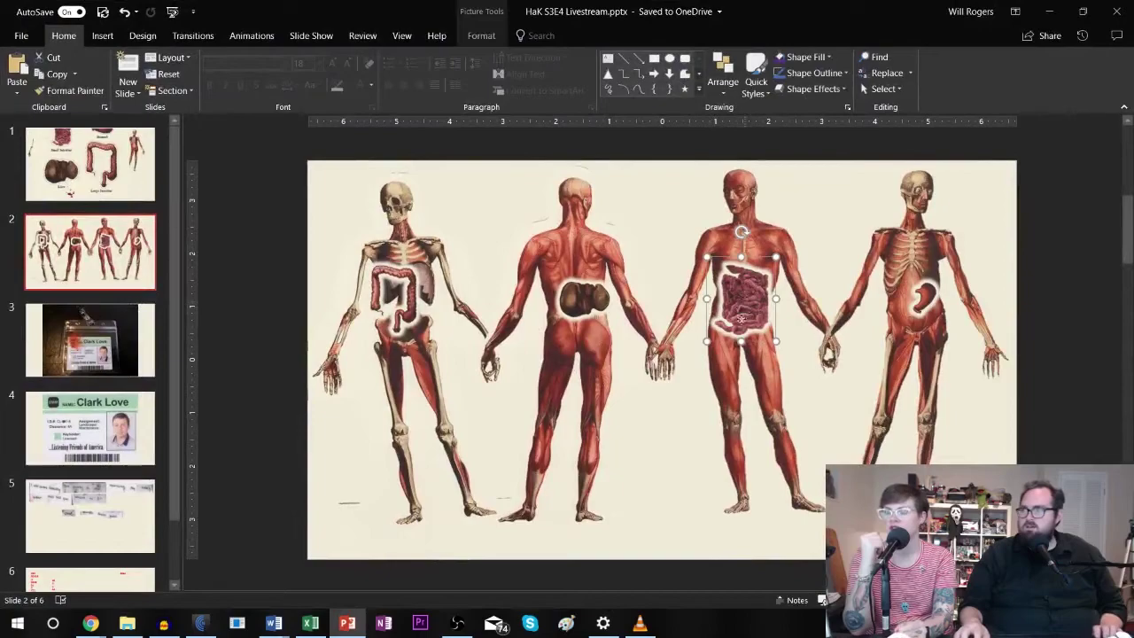
{"action": "left_click_drag", "start_coordinate": [748, 307], "coordinate": [402, 388]}
{"action": "left_click", "coordinate": [401, 285]}
{"action": "left_click_drag", "start_coordinate": [400, 285], "coordinate": [960, 397]}
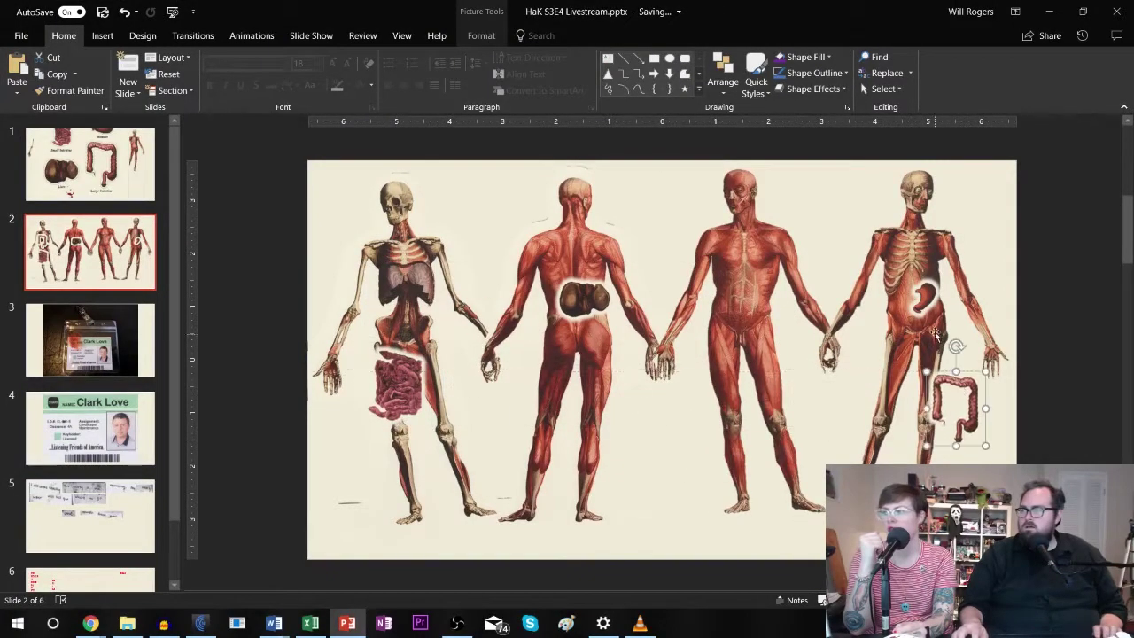
{"action": "left_click_drag", "start_coordinate": [396, 383], "coordinate": [745, 291]}
{"action": "left_click_drag", "start_coordinate": [966, 390], "coordinate": [415, 297]}
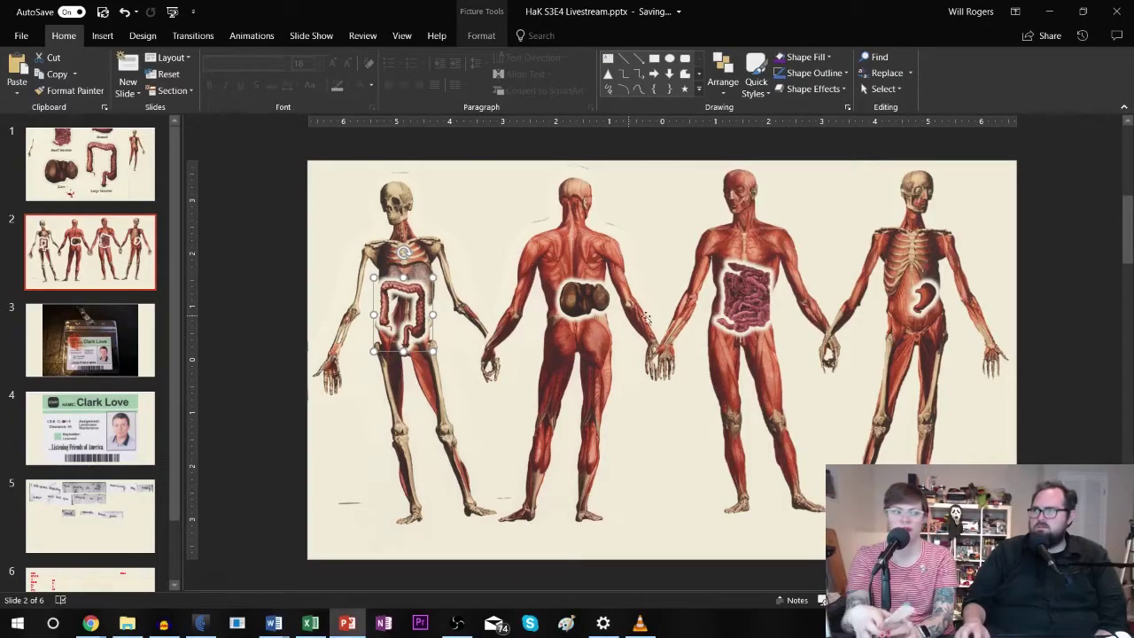
Step: Switch to the browser showing archives23.pdf and try two more candidates as the document password
{"action": "left_click", "coordinate": [92, 623]}
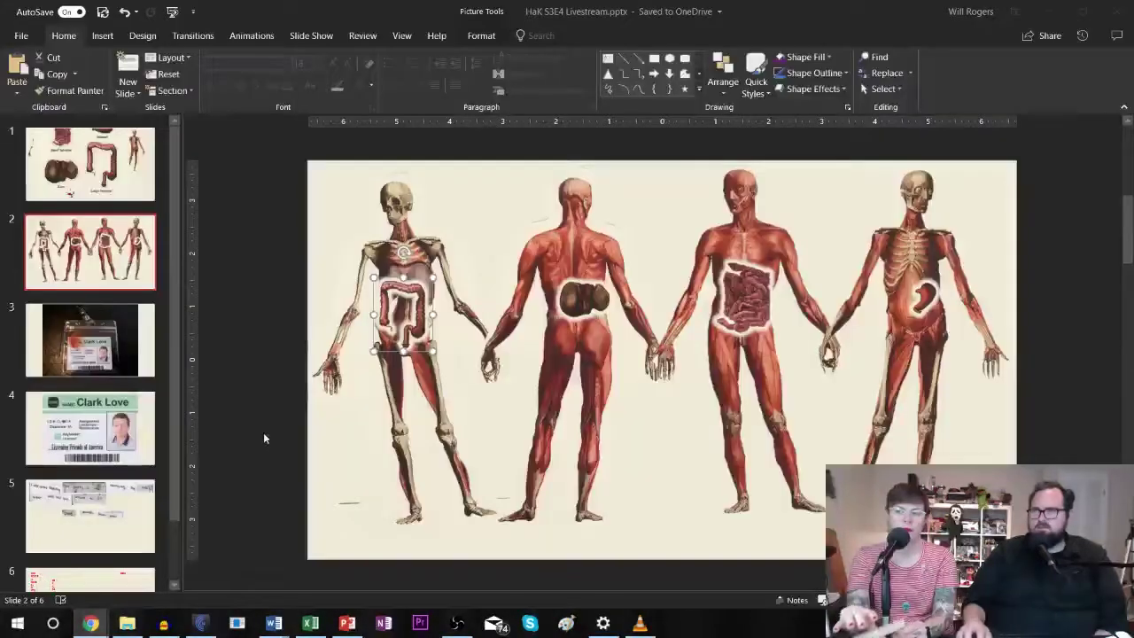
{"action": "mouse_move", "coordinate": [90, 624]}
{"action": "left_click", "coordinate": [167, 560]}
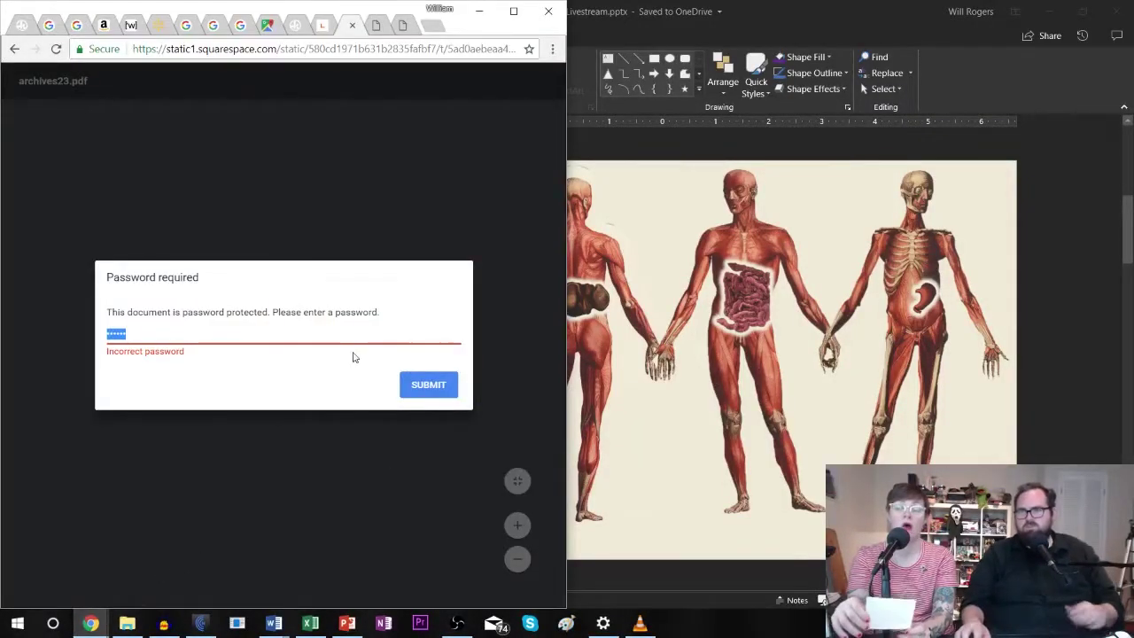
{"action": "type", "text": "•••••"}
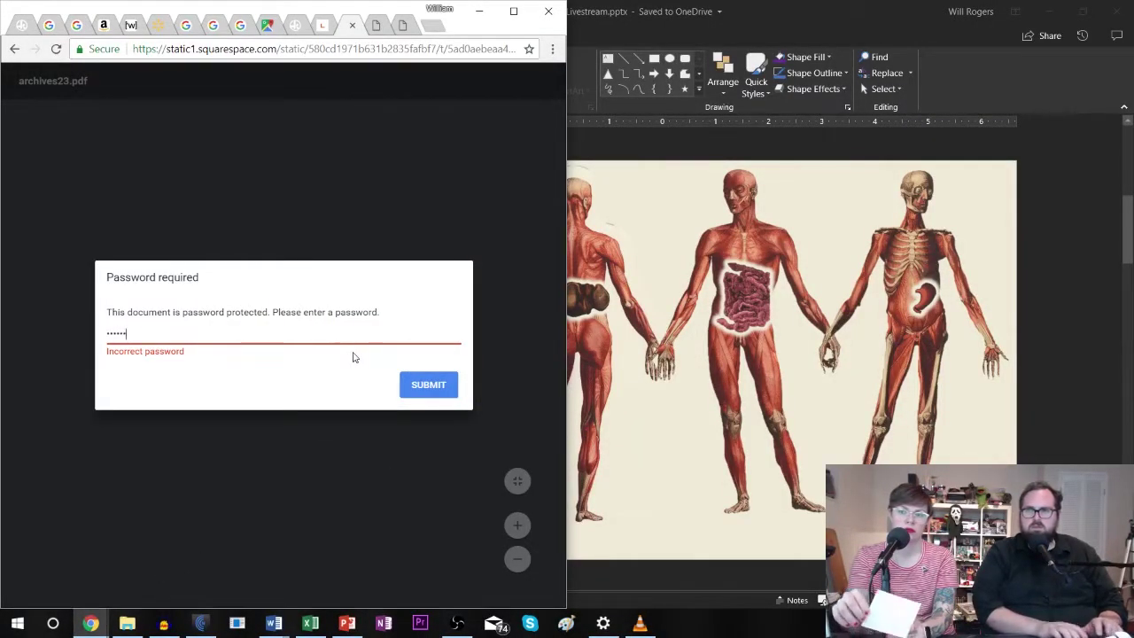
{"action": "key", "text": "Return"}
{"action": "key", "text": "Return"}
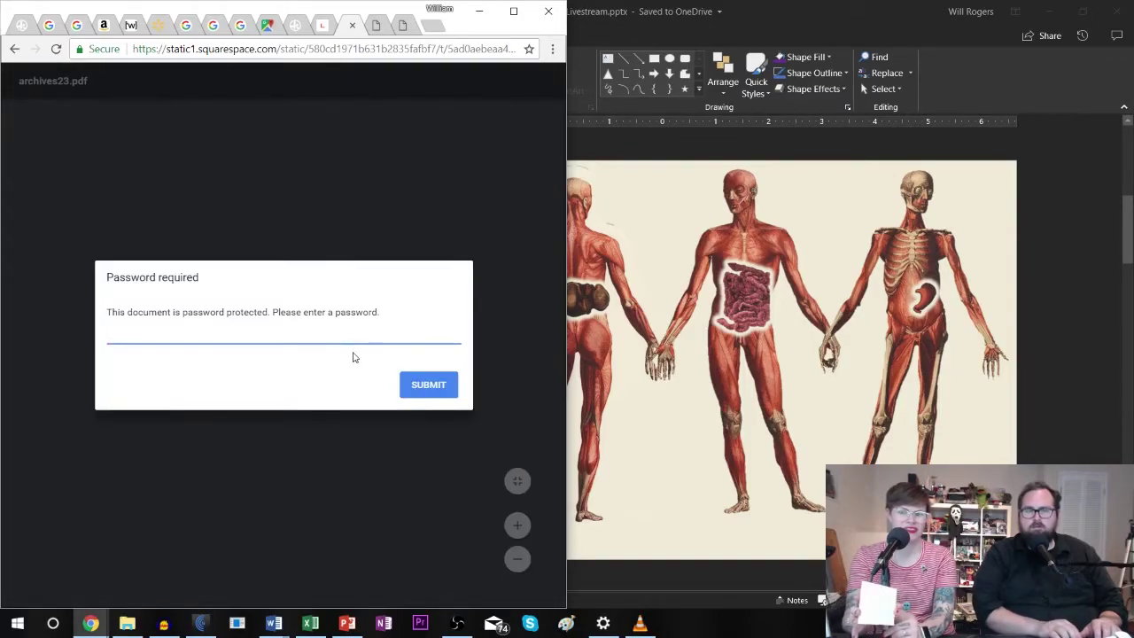
{"action": "type", "text": "•••••"}
{"action": "key", "text": "Return"}
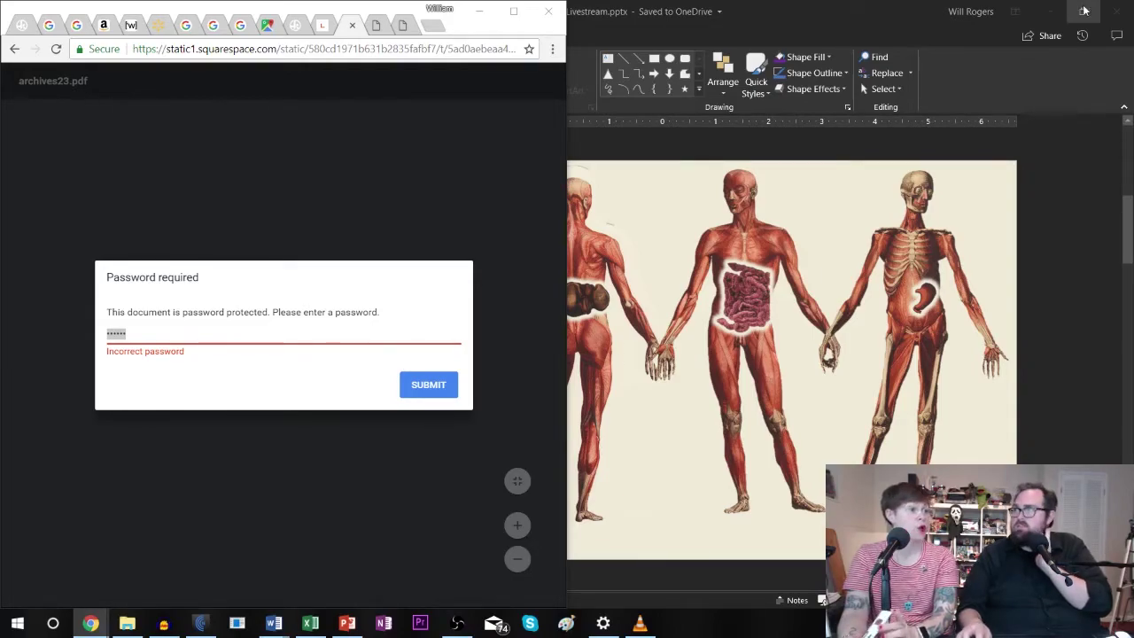
Step: Return to the presentation with its window maximized and select the liver picture on the second figure
{"action": "left_click", "coordinate": [1047, 13]}
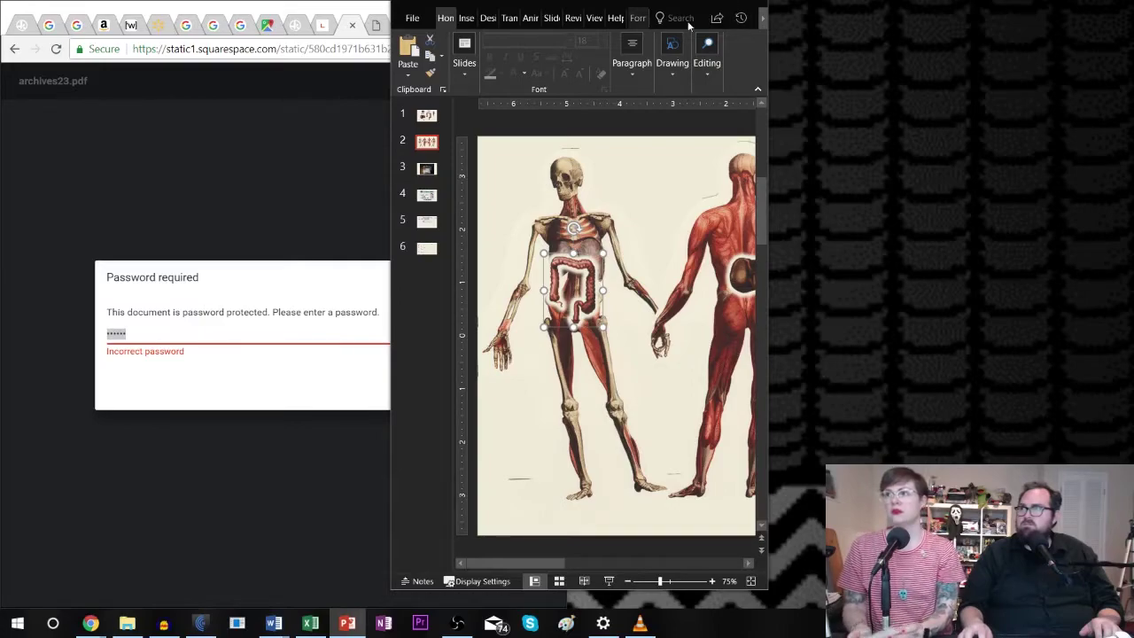
{"action": "double_click", "coordinate": [723, 6]}
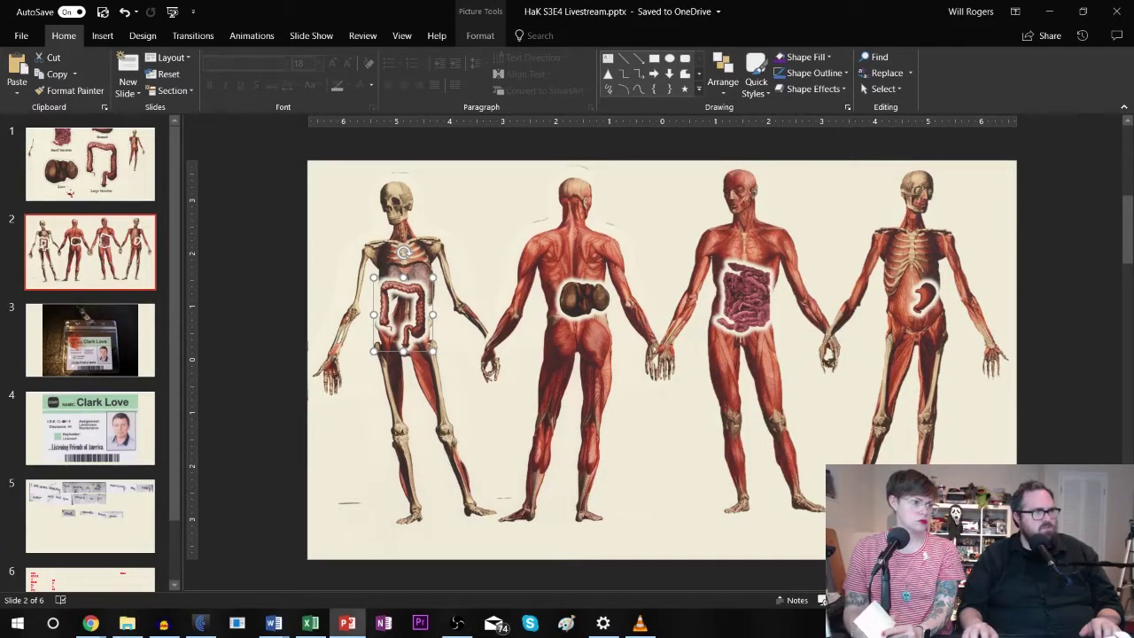
{"action": "right_click", "coordinate": [588, 302]}
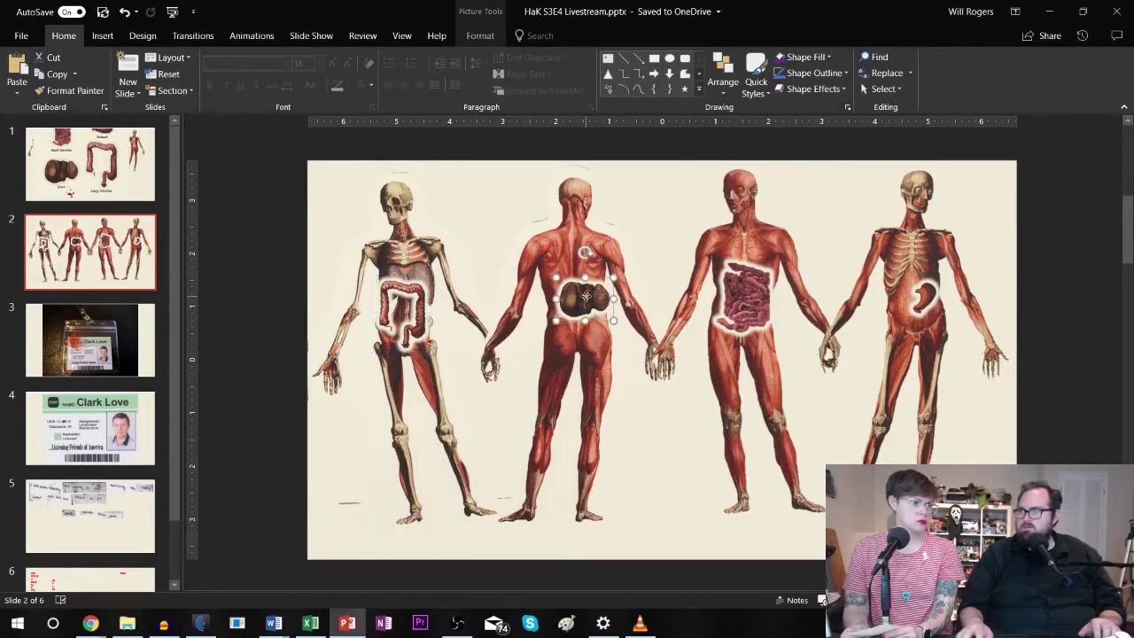
{"action": "left_click", "coordinate": [636, 419]}
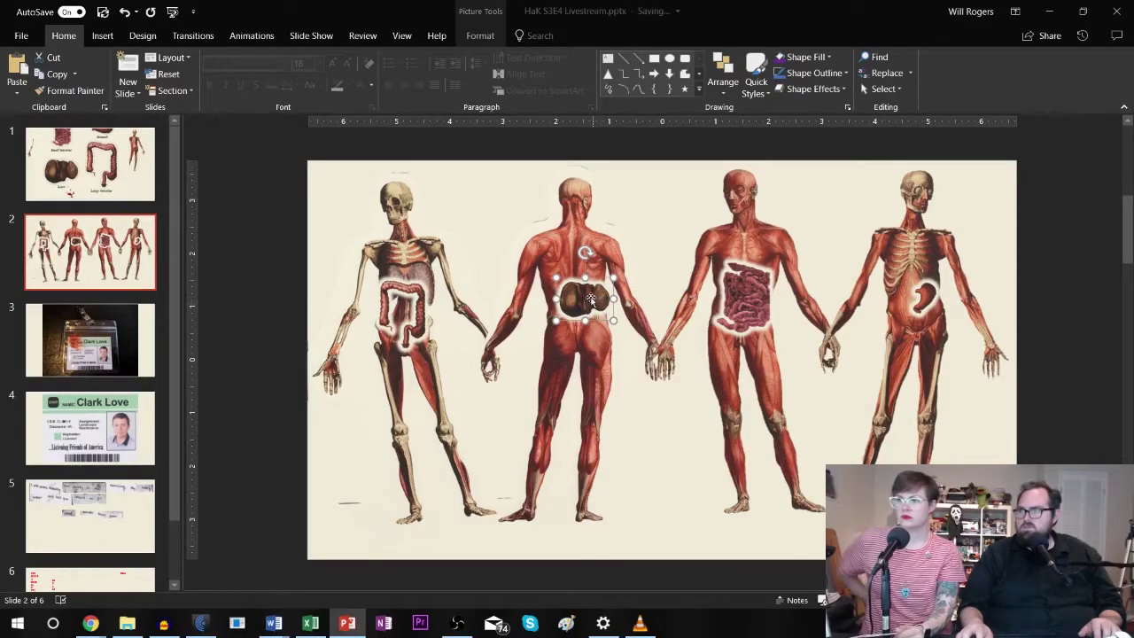